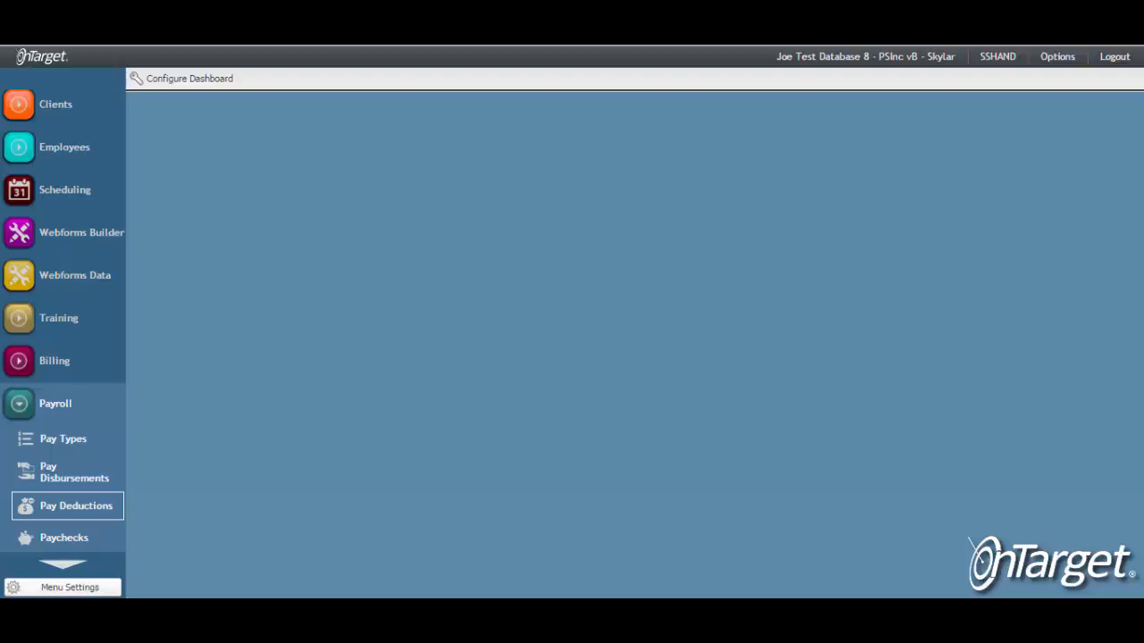
Step: Start a new pay deduction described as Health Insurance with G/L account 2010 - Accrued Liabilities and 90 start delay days
{"action": "left_click", "coordinate": [76, 506]}
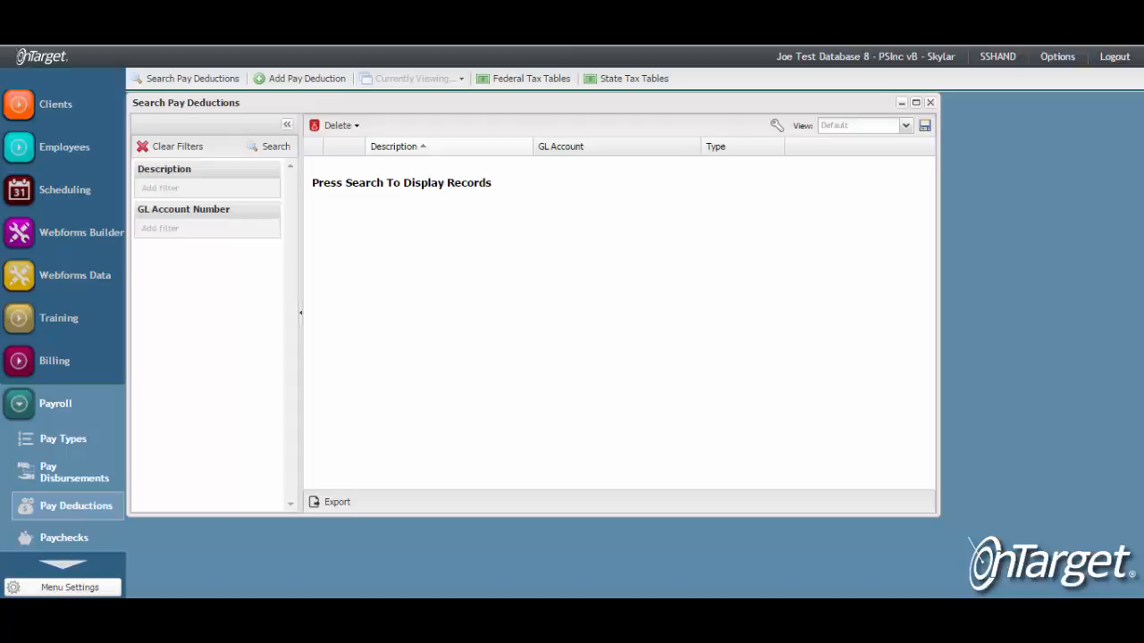
{"action": "left_click", "coordinate": [299, 78]}
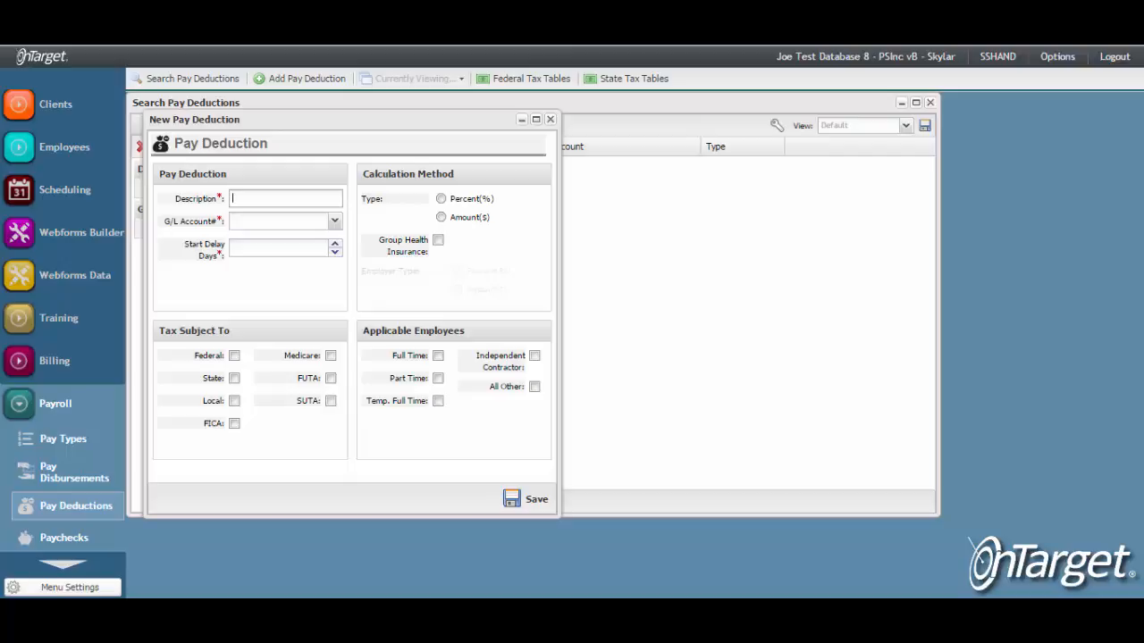
{"action": "type", "text": "Health Insurance"}
{"action": "left_click", "coordinate": [334, 221]}
{"action": "left_click_drag", "start_coordinate": [418, 268], "coordinate": [415, 300]}
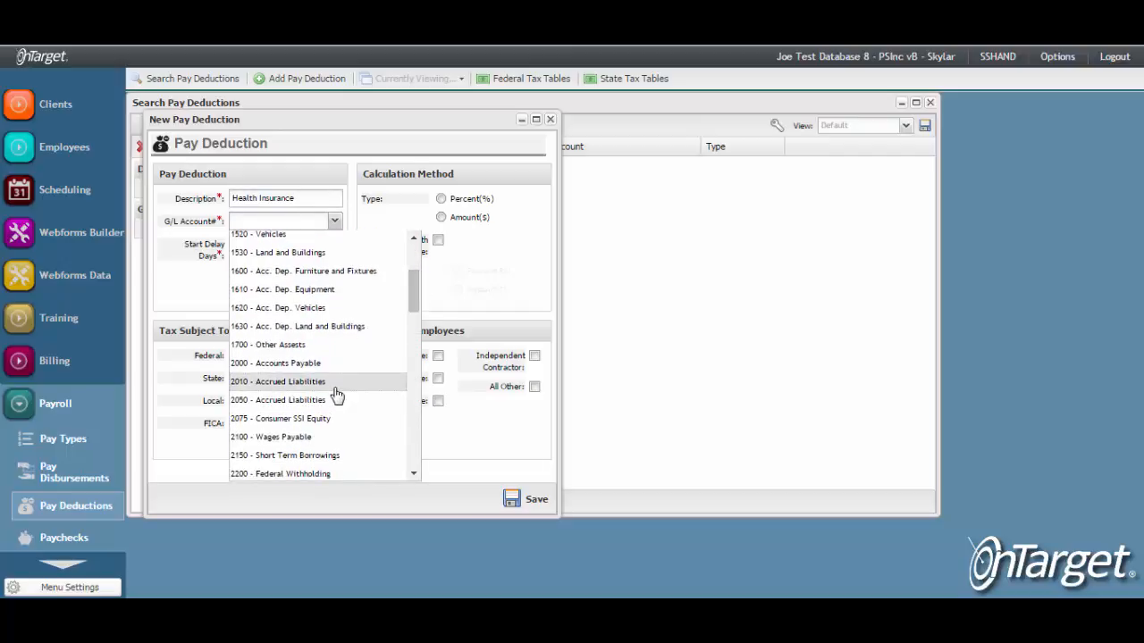
{"action": "left_click", "coordinate": [294, 382]}
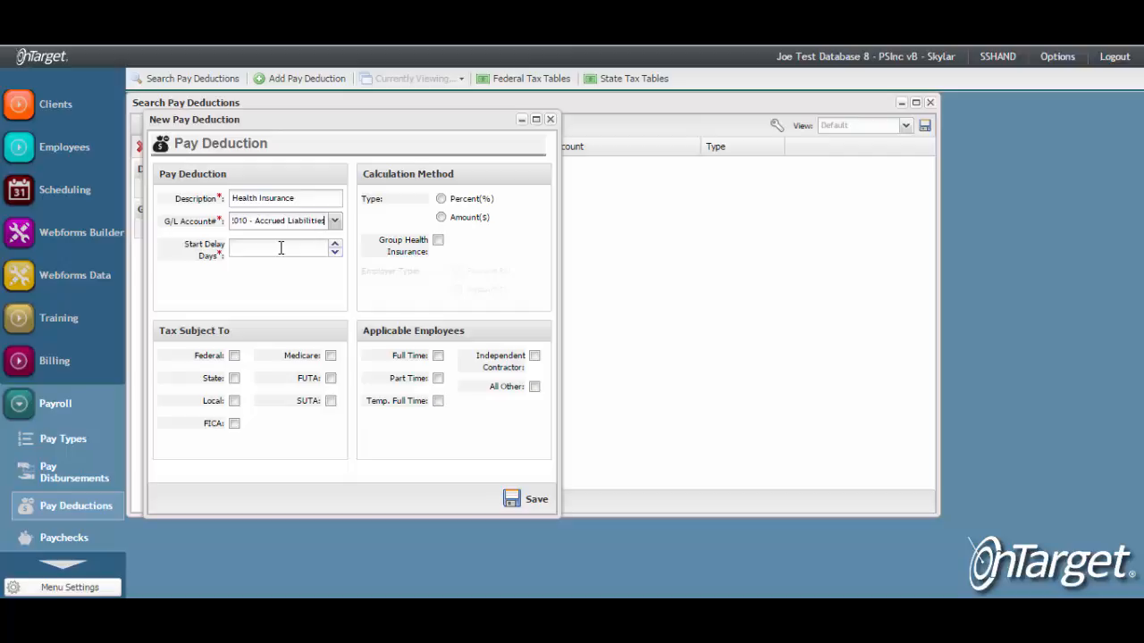
{"action": "left_click", "coordinate": [61, 569]}
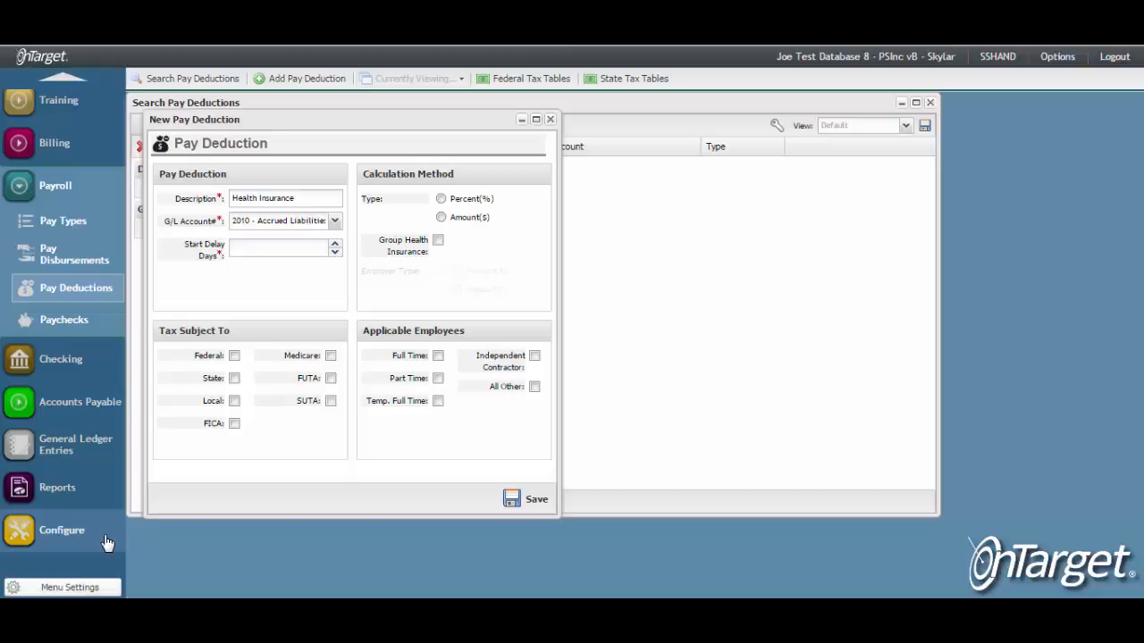
{"action": "left_click", "coordinate": [256, 248]}
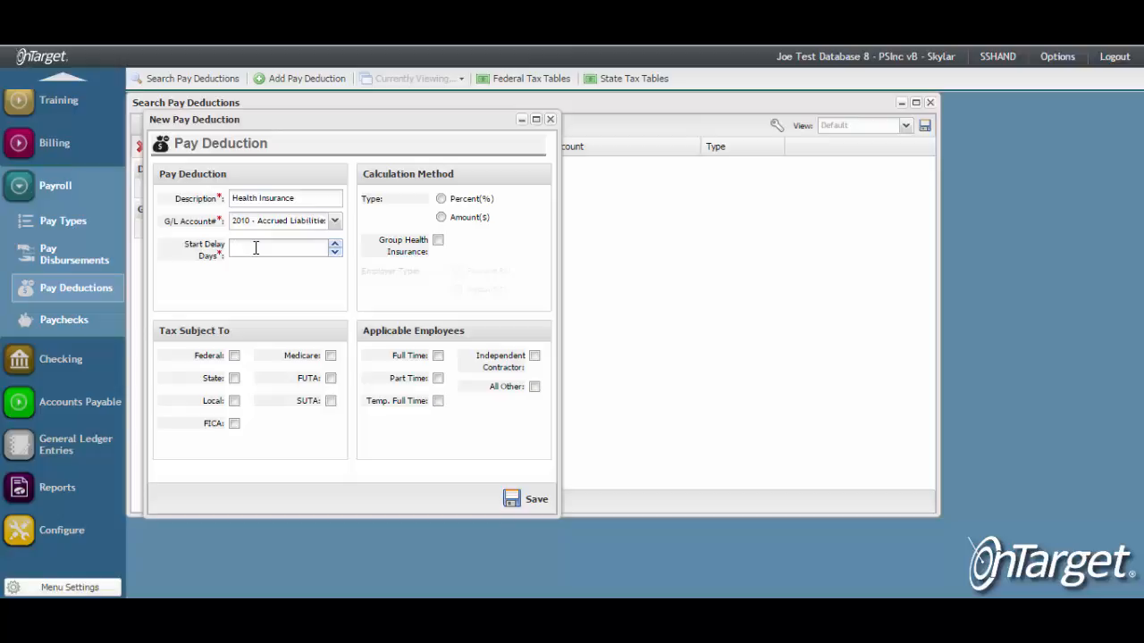
{"action": "type", "text": "90"}
Step: Make the deduction subject to Federal, State, Local, FICA, Medicare, FUTA and SUTA taxes
{"action": "left_click", "coordinate": [234, 356]}
{"action": "left_click", "coordinate": [234, 379]}
{"action": "left_click", "coordinate": [234, 400]}
{"action": "left_click", "coordinate": [235, 423]}
{"action": "left_click", "coordinate": [331, 356]}
{"action": "left_click", "coordinate": [331, 379]}
{"action": "left_click", "coordinate": [330, 401]}
Step: Calculate the deduction by Amount($), enable Group Health Insurance with employer type Amount($), and save the pay deduction
{"action": "left_click", "coordinate": [441, 218]}
{"action": "left_click", "coordinate": [438, 242]}
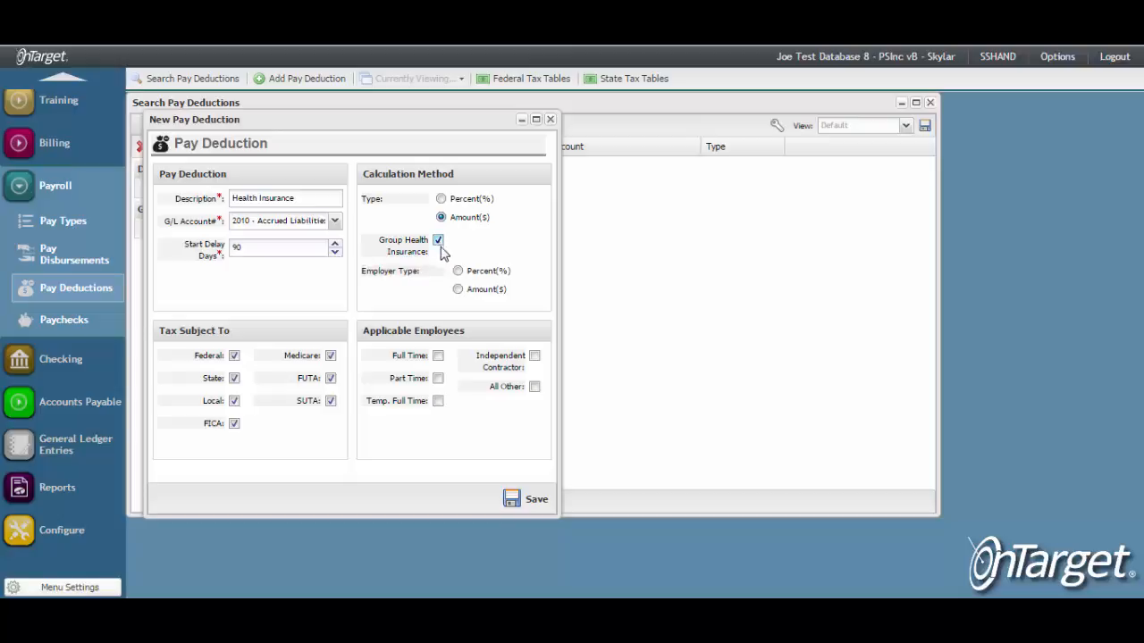
{"action": "left_click", "coordinate": [458, 289]}
{"action": "left_click", "coordinate": [534, 504]}
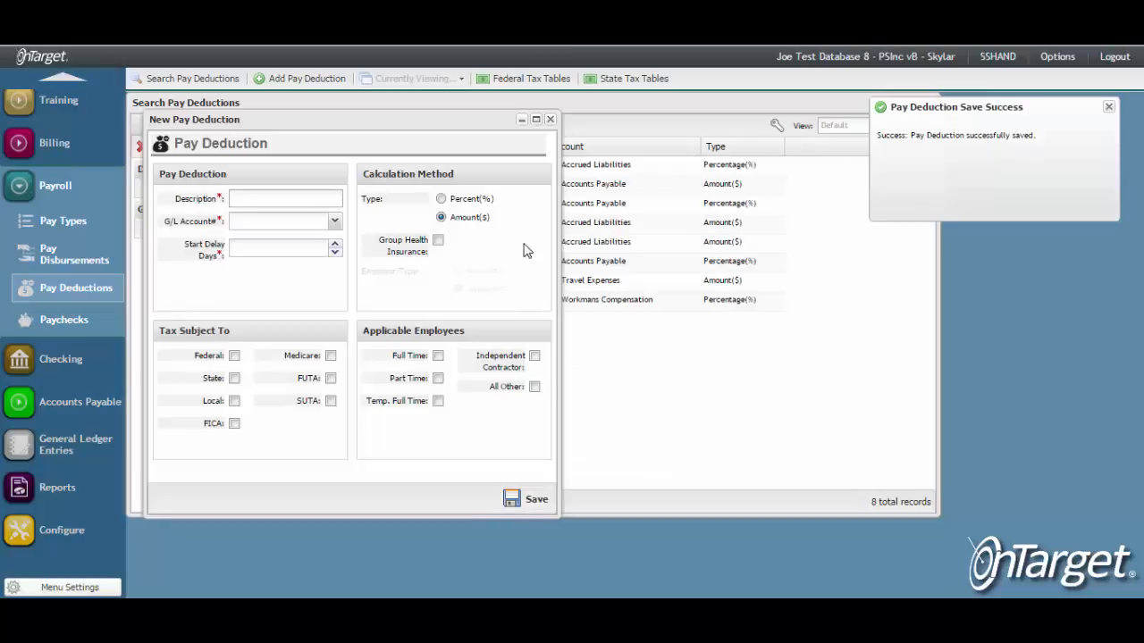
{"action": "left_click", "coordinate": [550, 120]}
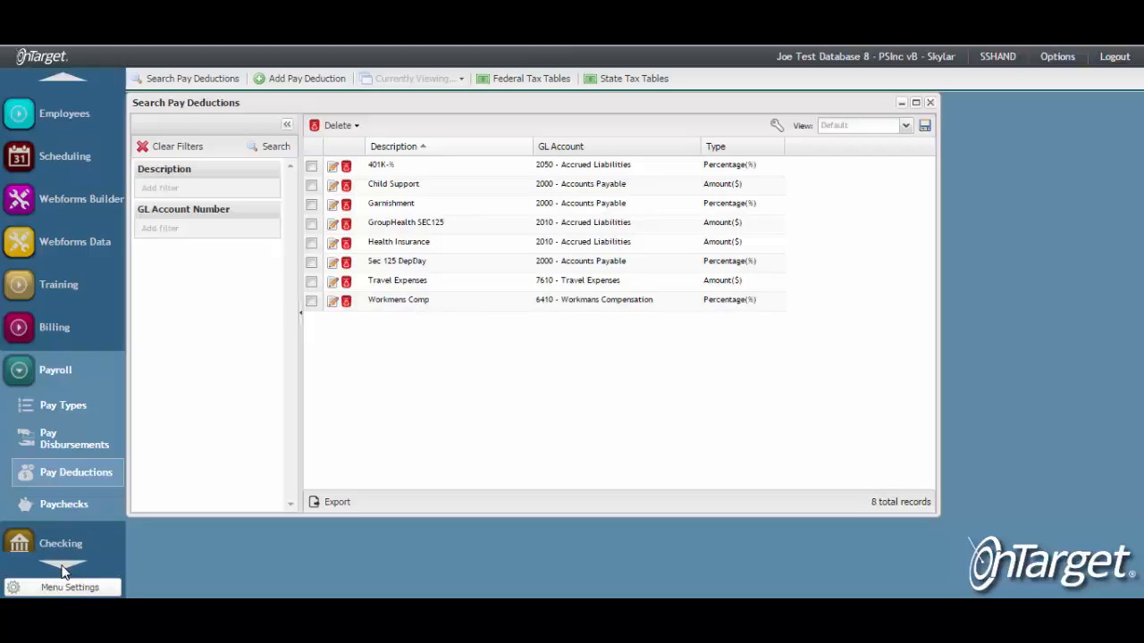
Step: Review the Employees section of the desktop security permissions for the Clinical Supervisors role
{"action": "mouse_move", "coordinate": [62, 569]}
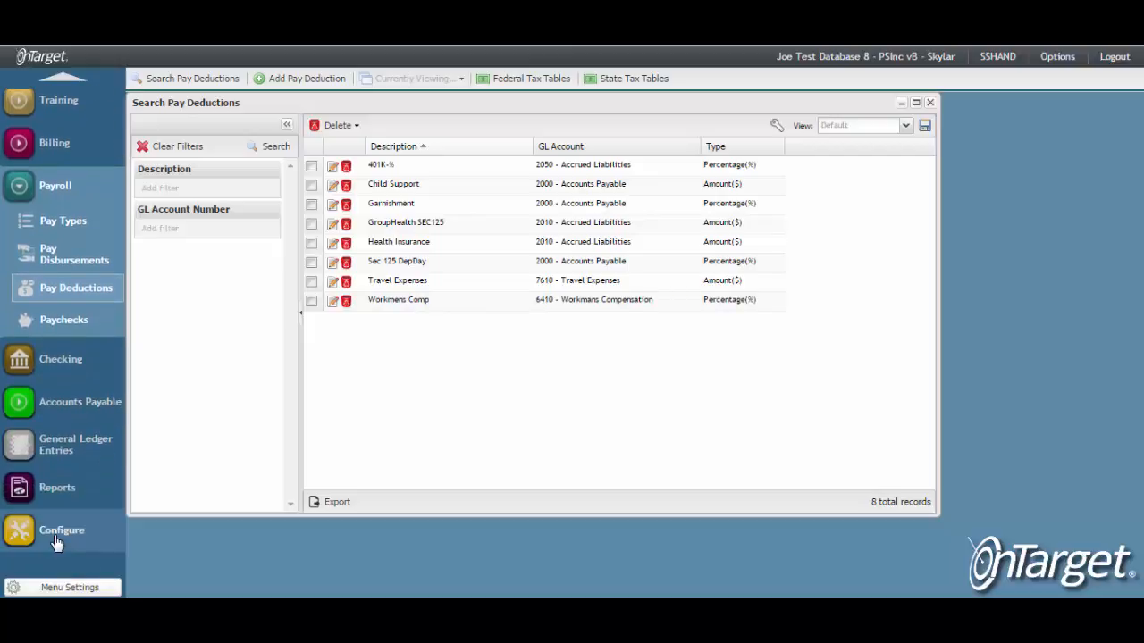
{"action": "left_click", "coordinate": [56, 539]}
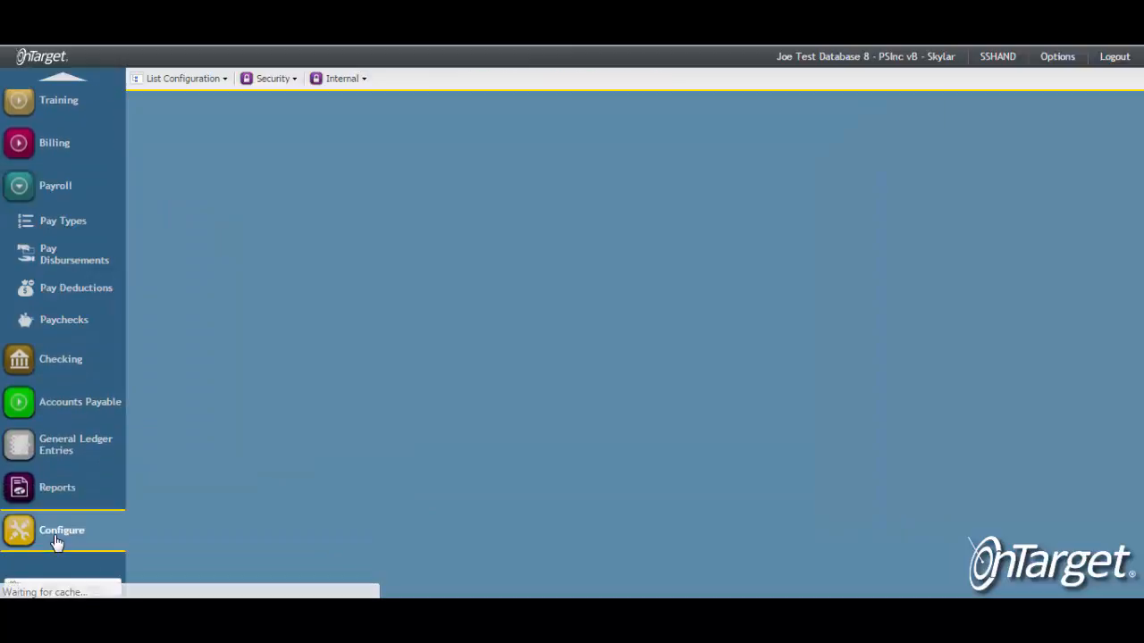
{"action": "left_click", "coordinate": [290, 81]}
{"action": "left_click", "coordinate": [253, 120]}
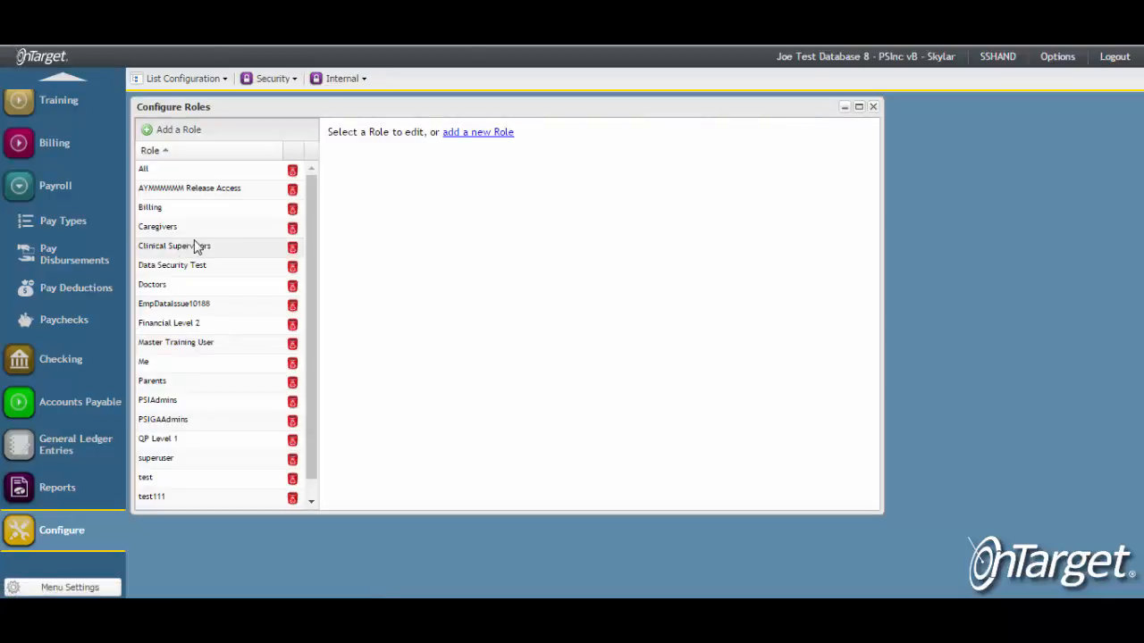
{"action": "left_click", "coordinate": [198, 246]}
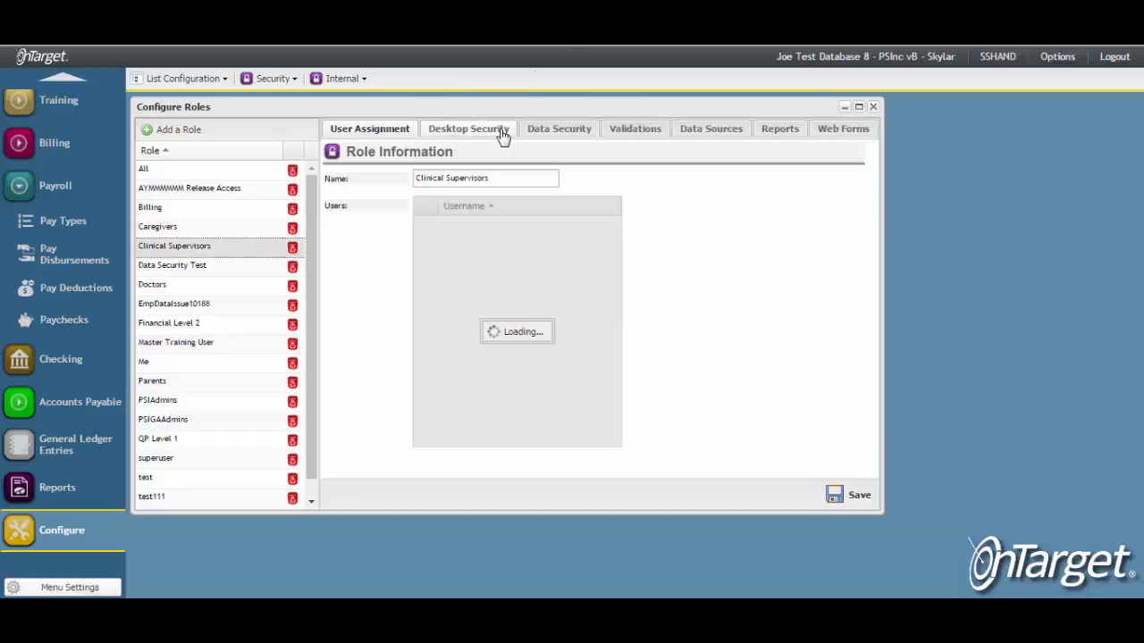
{"action": "left_click", "coordinate": [487, 136]}
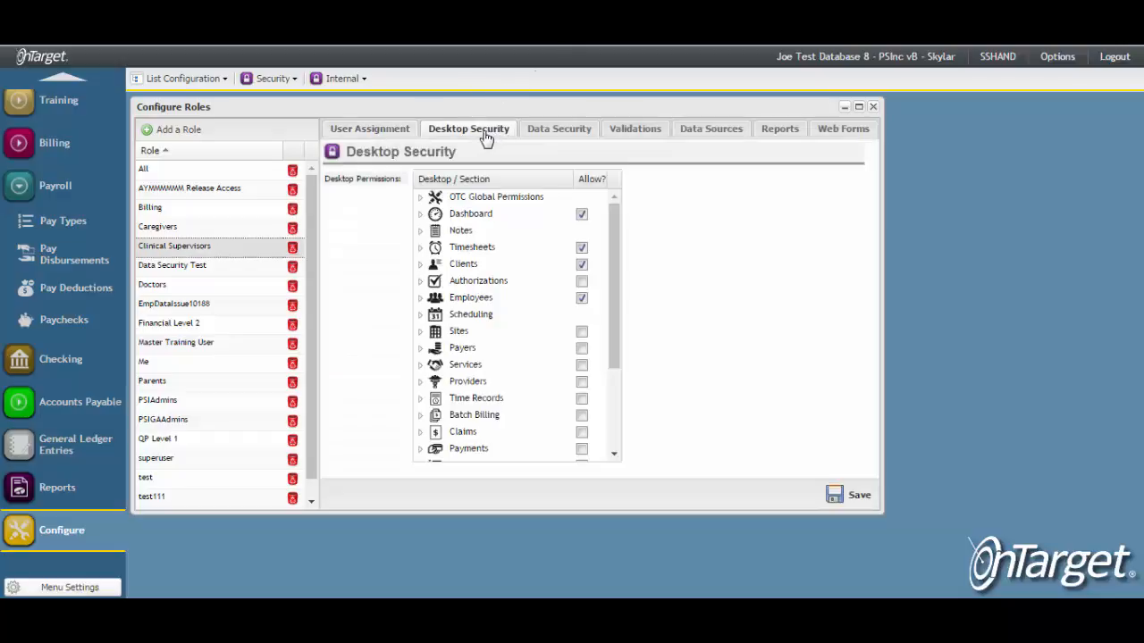
{"action": "left_click", "coordinate": [420, 298]}
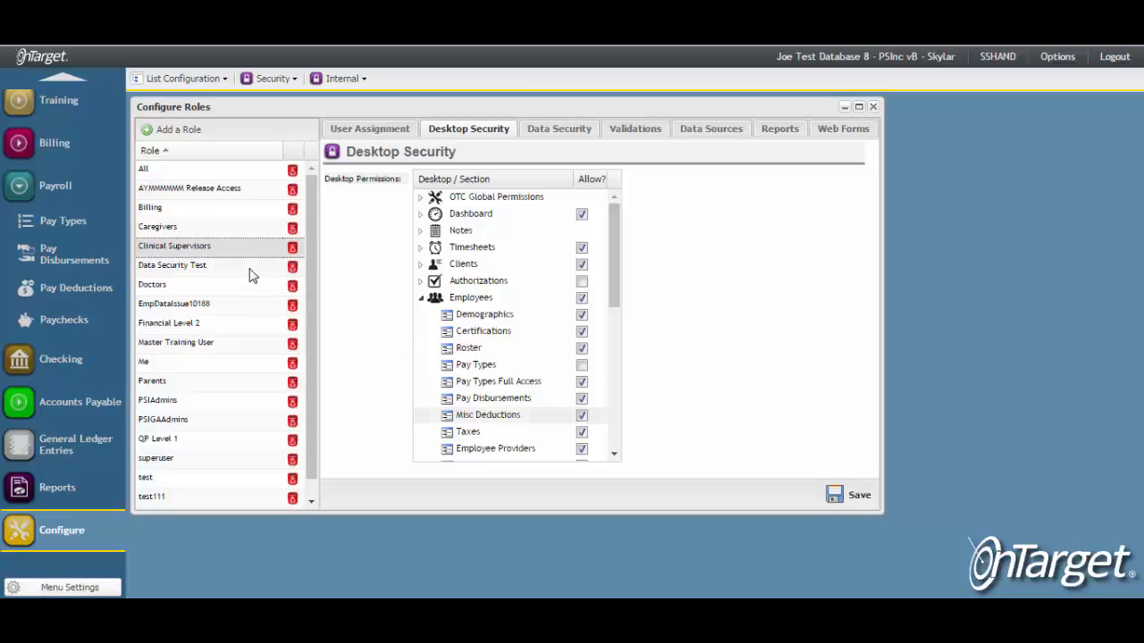
Step: Search the employees and open the miscellaneous deductions of the Para Professional employee in the Clinical department
{"action": "scroll", "coordinate": [39, 111], "scroll_direction": "up", "scroll_amount": 5}
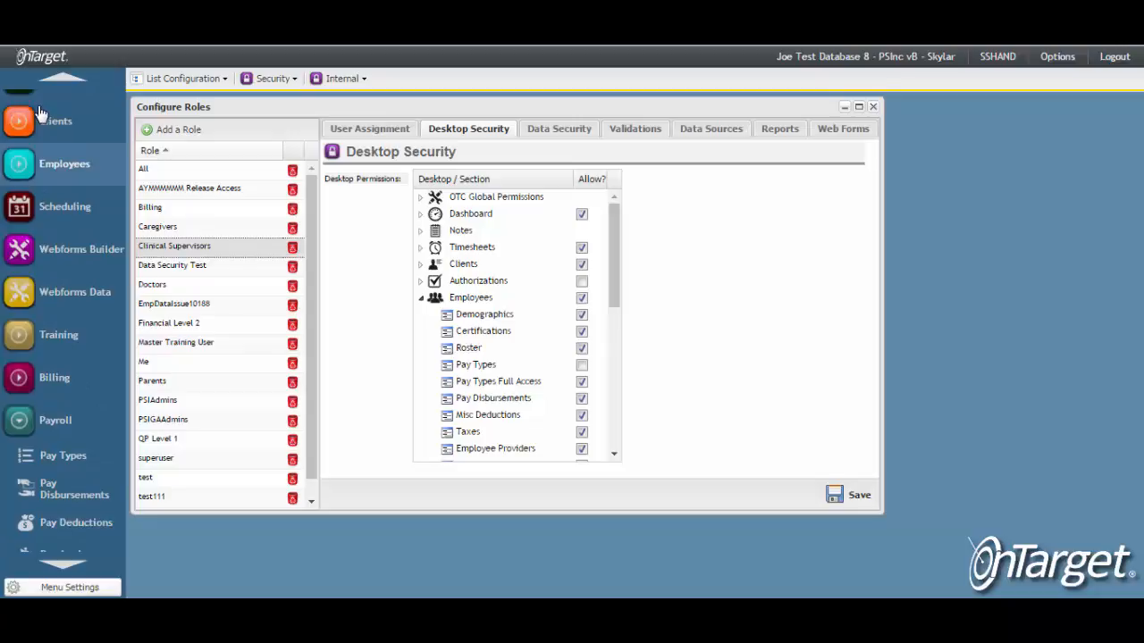
{"action": "left_click", "coordinate": [64, 164]}
{"action": "left_click", "coordinate": [65, 198]}
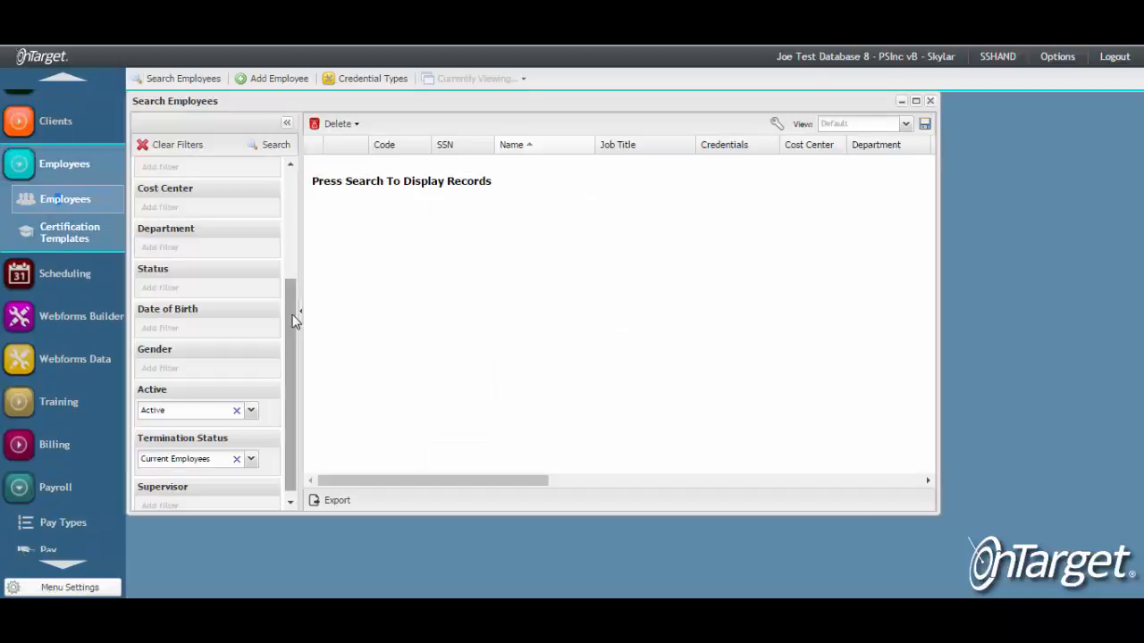
{"action": "left_click_drag", "start_coordinate": [295, 320], "coordinate": [287, 159]}
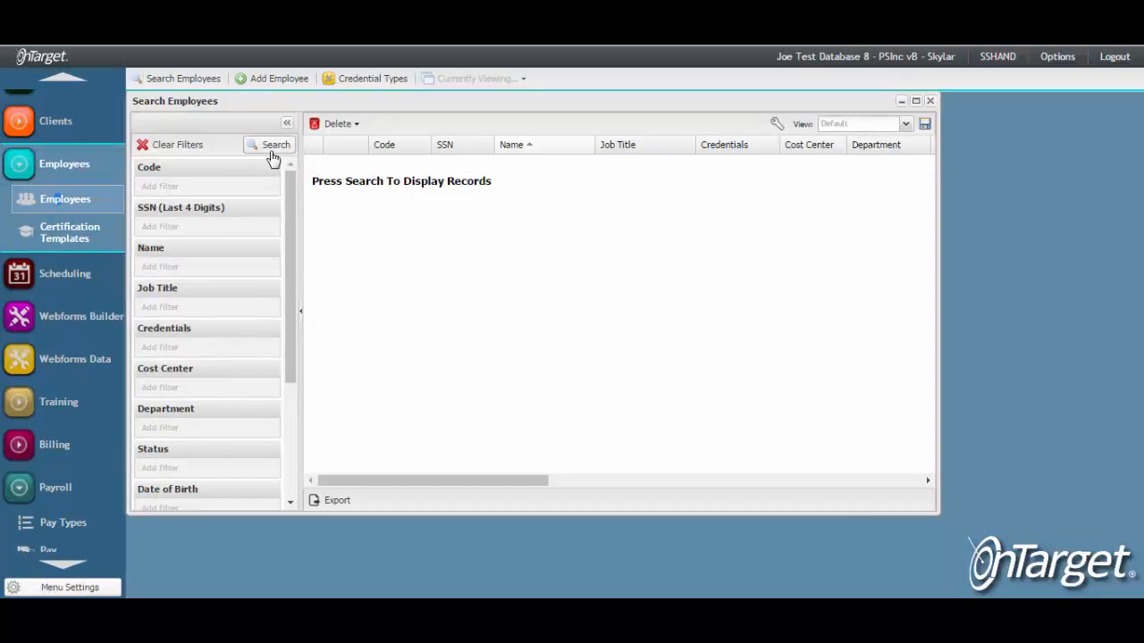
{"action": "left_click", "coordinate": [272, 148]}
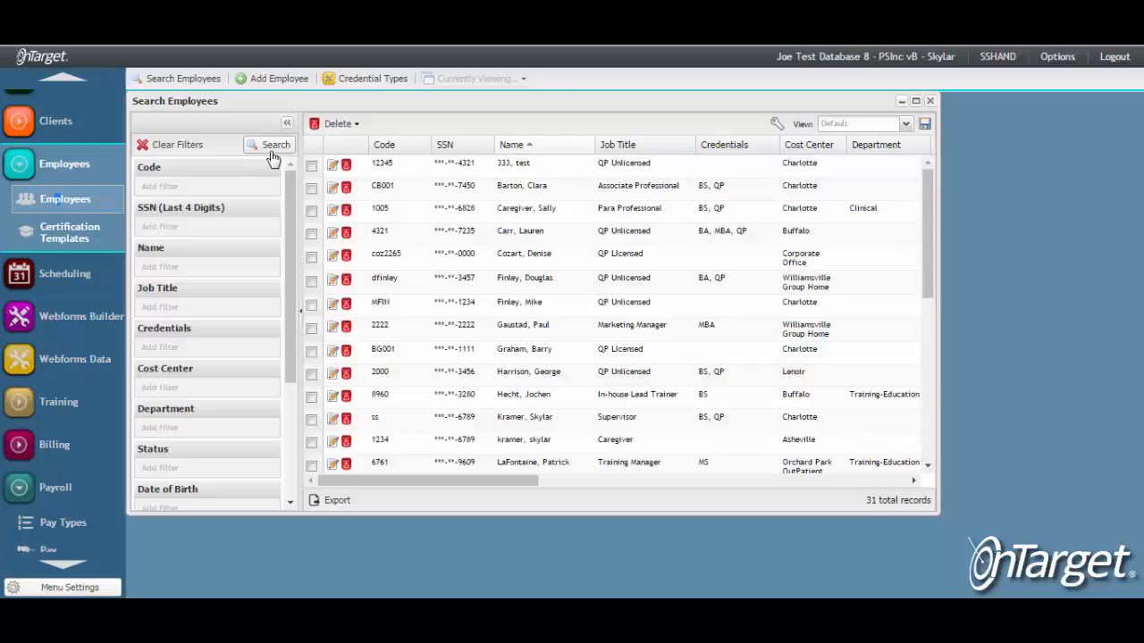
{"action": "left_click", "coordinate": [488, 216]}
{"action": "double_click", "coordinate": [488, 216]}
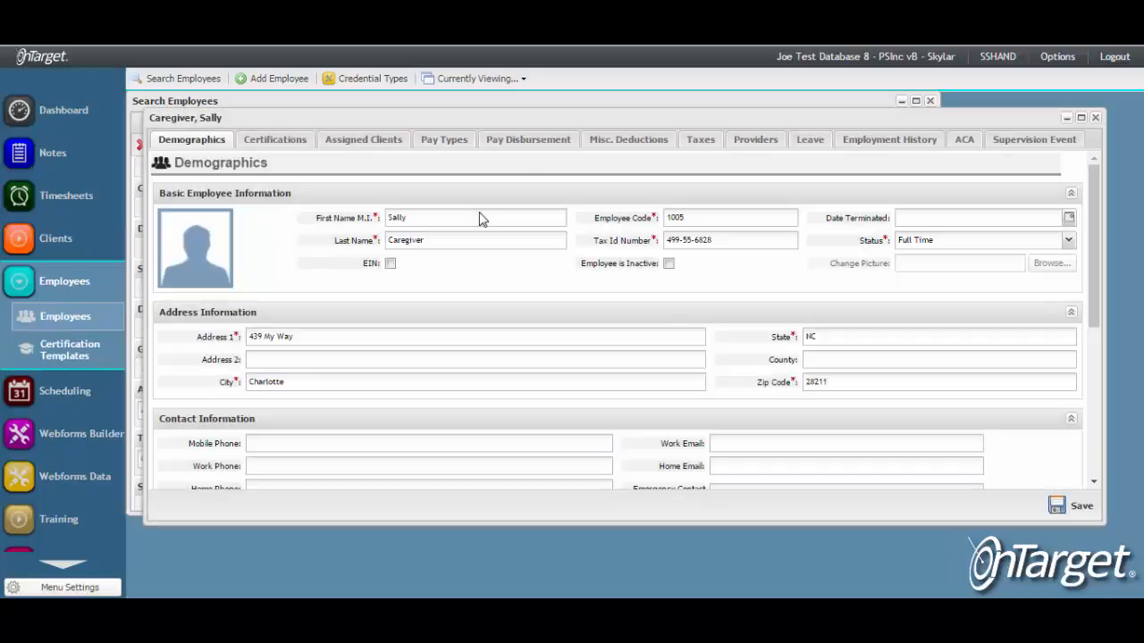
{"action": "left_click", "coordinate": [624, 145]}
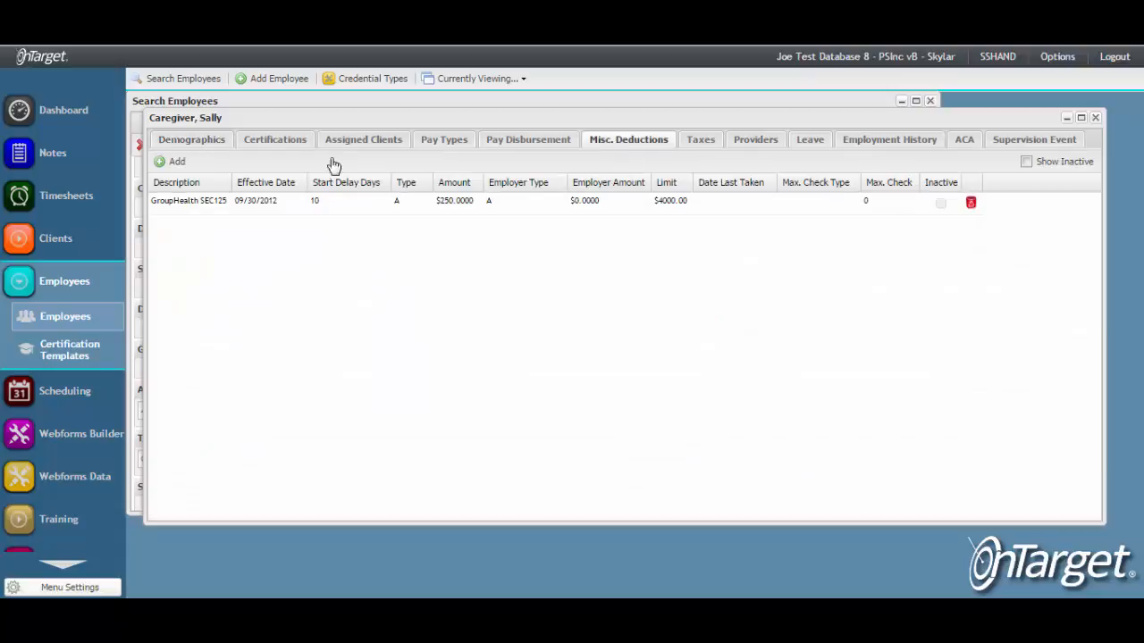
Step: Add a miscellaneous deduction row for the employee with Health Insurance as its description
{"action": "left_click", "coordinate": [183, 163]}
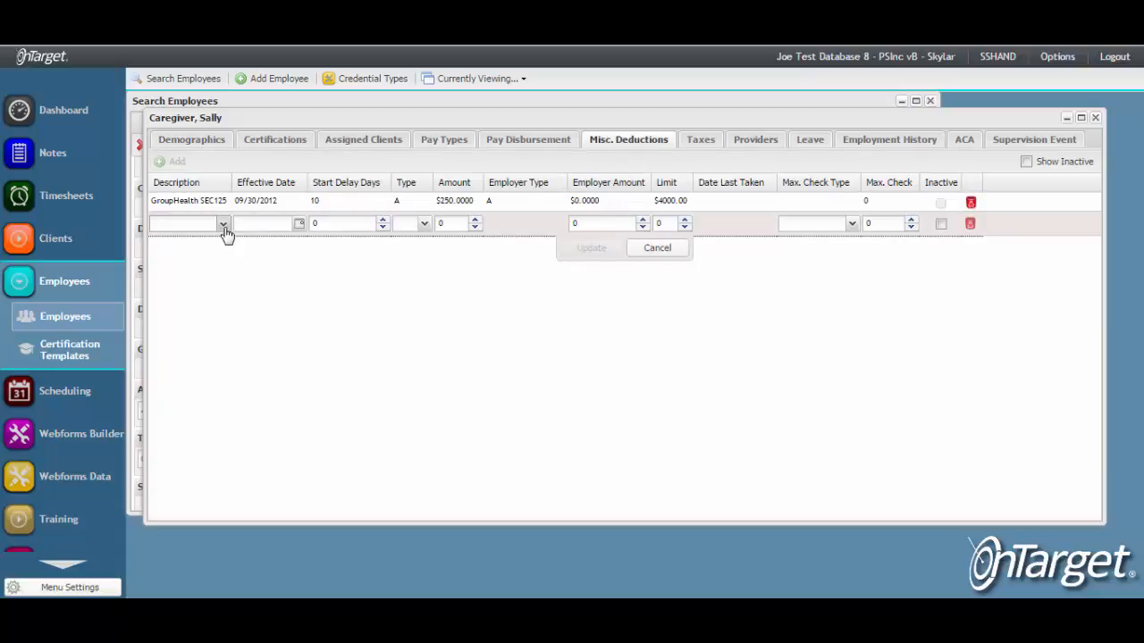
{"action": "left_click", "coordinate": [223, 224]}
{"action": "type", "text": "Health Insurance"}
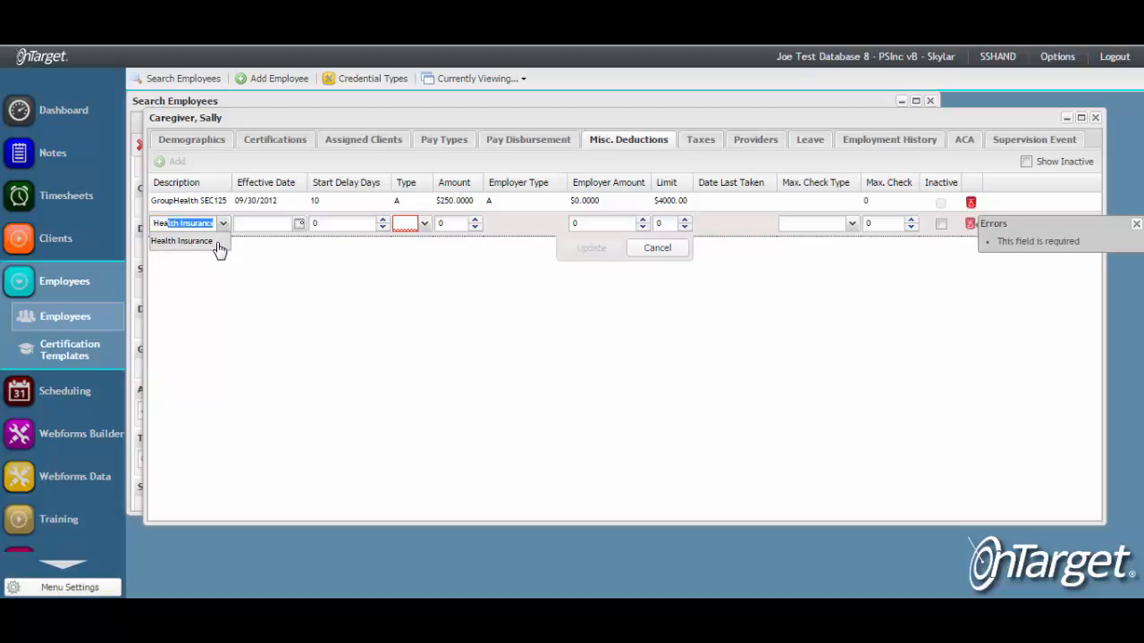
{"action": "left_click", "coordinate": [217, 242]}
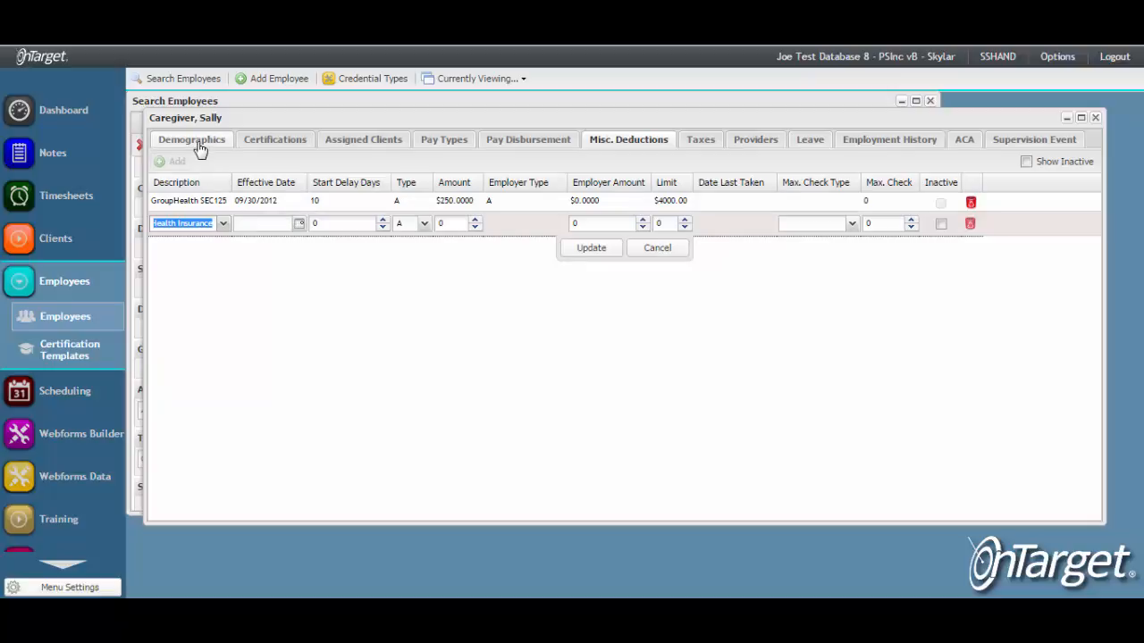
Step: Check the employee's Date Employed in the demographics and return to the miscellaneous deductions
{"action": "left_click", "coordinate": [171, 146]}
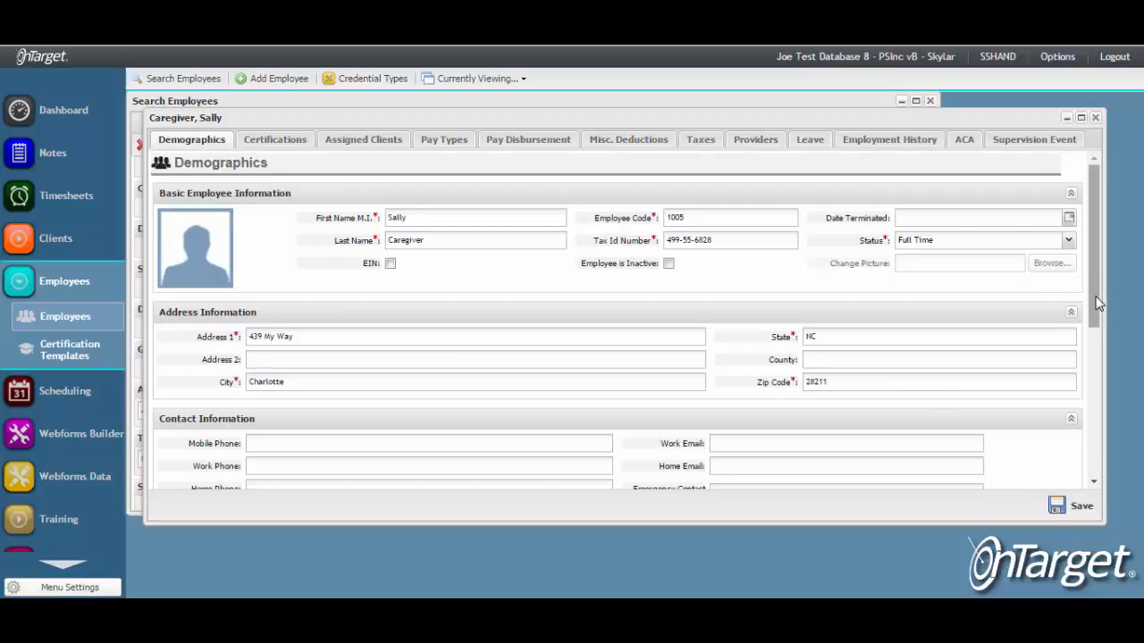
{"action": "left_click_drag", "start_coordinate": [1097, 302], "coordinate": [1101, 360]}
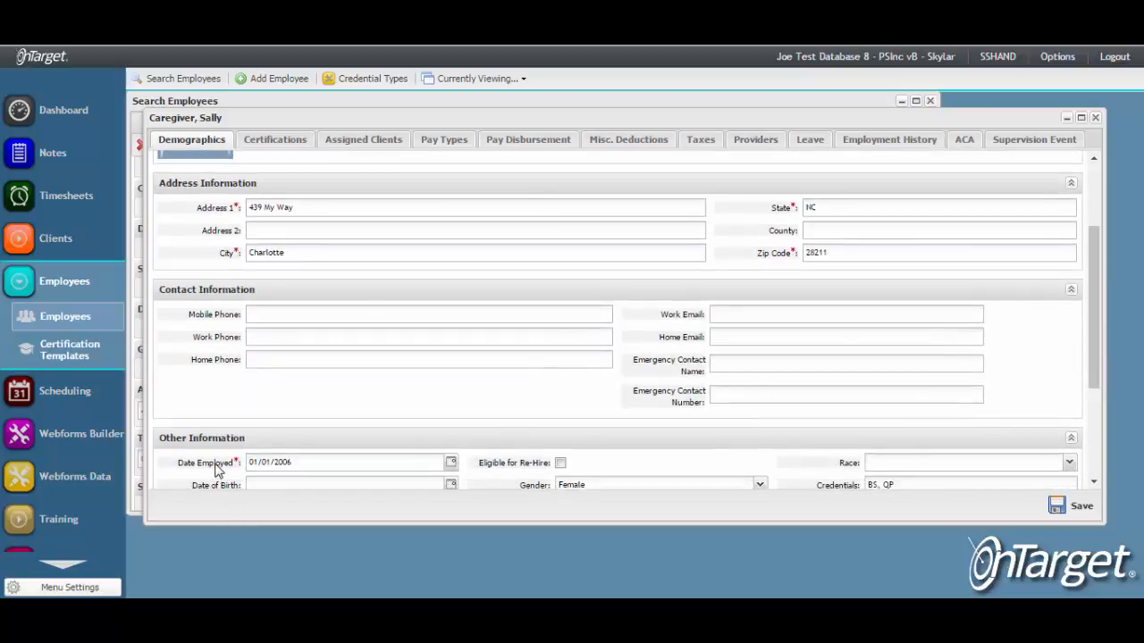
{"action": "left_click", "coordinate": [651, 146]}
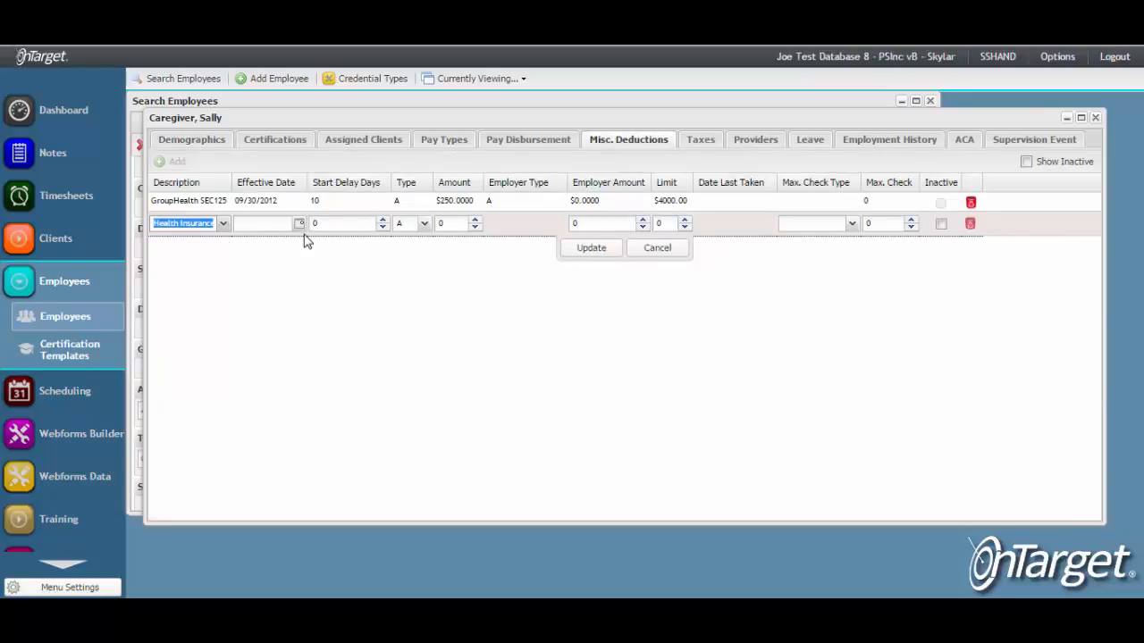
Step: Set the Health Insurance deduction's amount to 100 and employer amount to 100, and update the row
{"action": "left_click", "coordinate": [456, 228]}
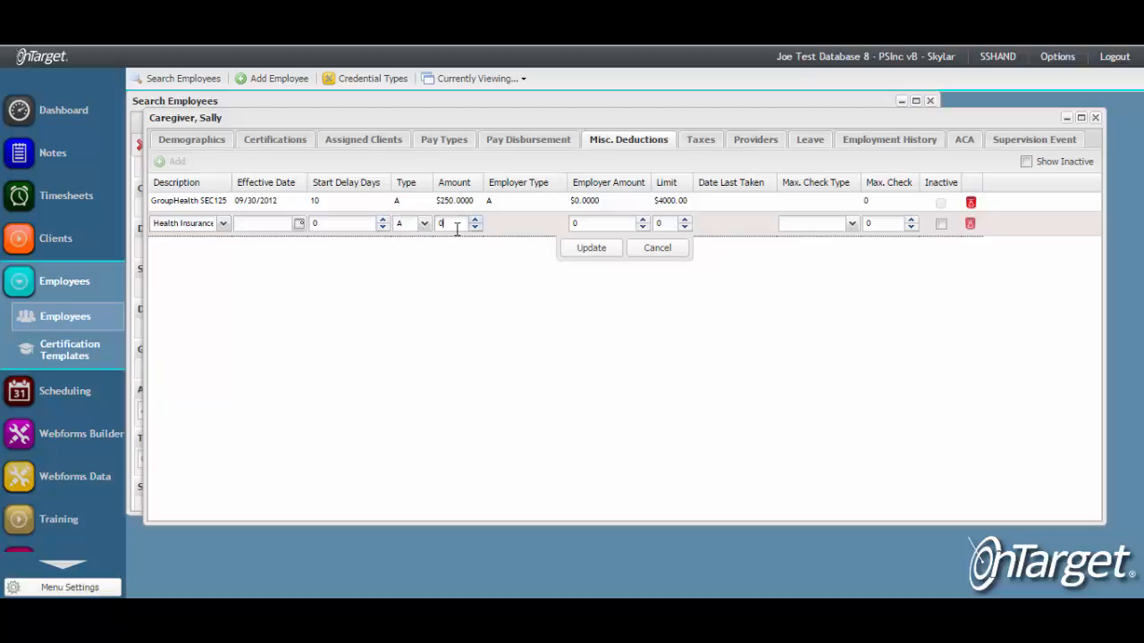
{"action": "key", "text": "BackSpace"}
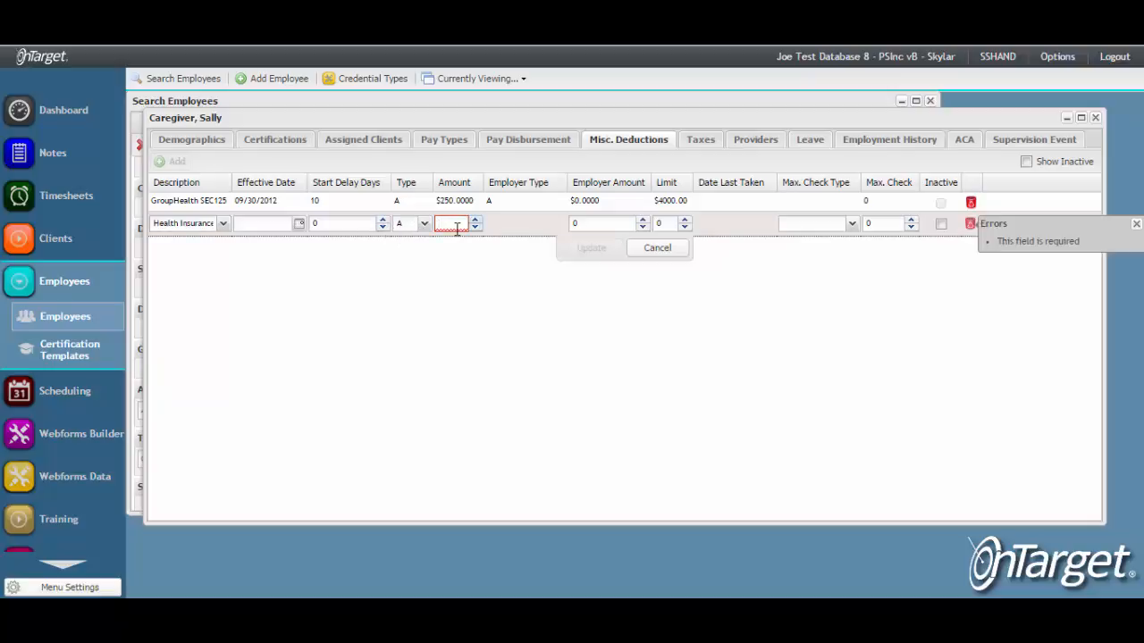
{"action": "type", "text": "100"}
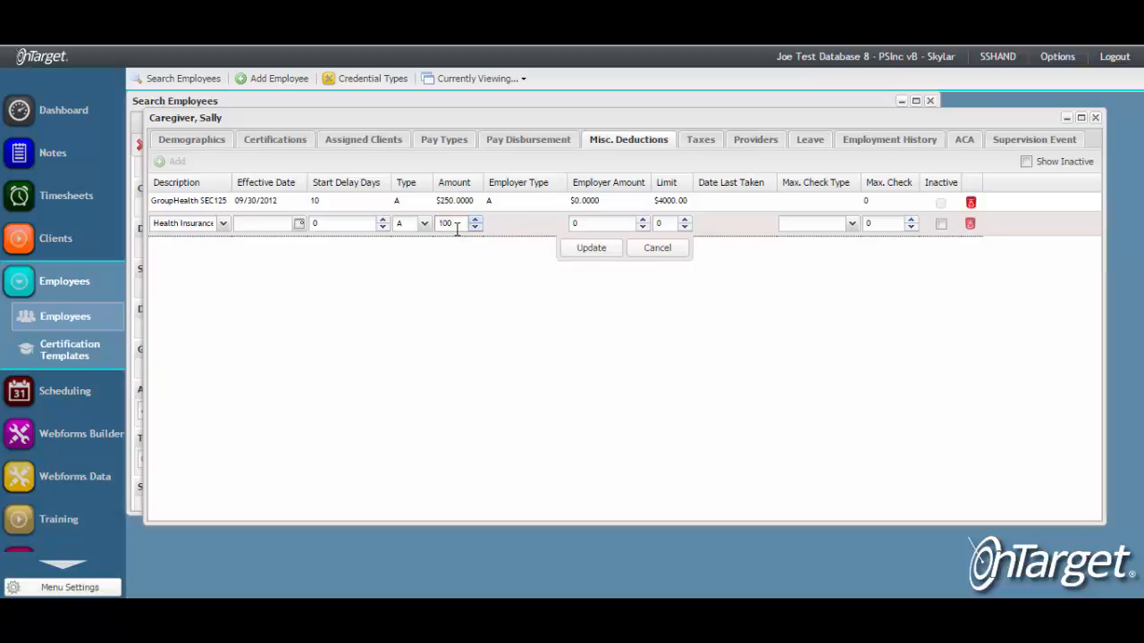
{"action": "key", "text": "Tab"}
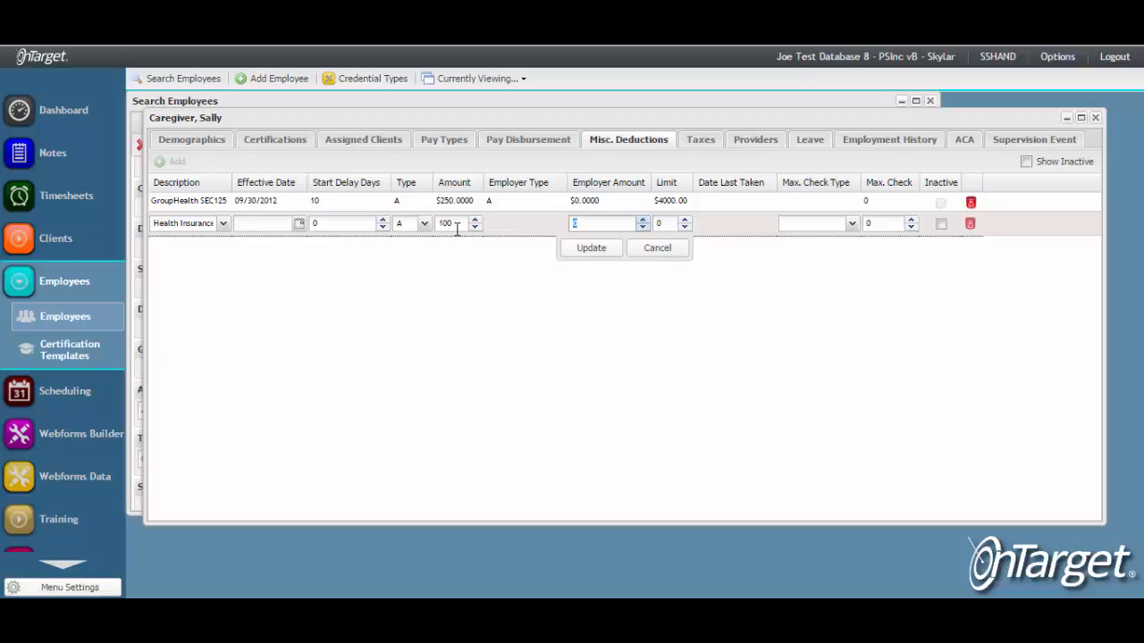
{"action": "type", "text": "100"}
{"action": "key", "text": "Tab"}
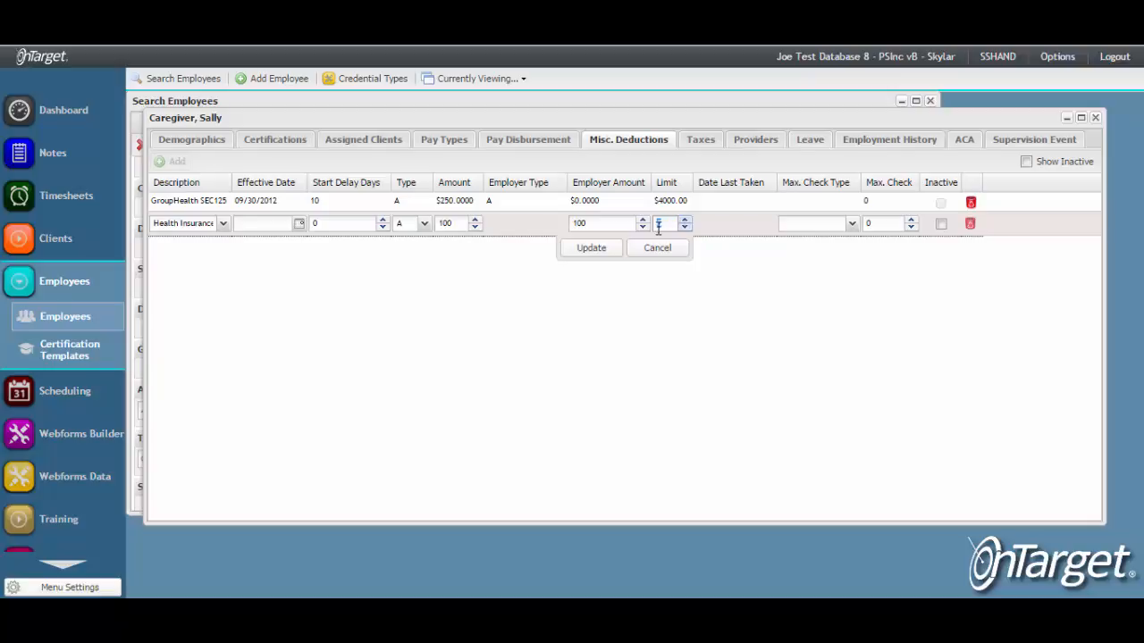
{"action": "left_click", "coordinate": [608, 254]}
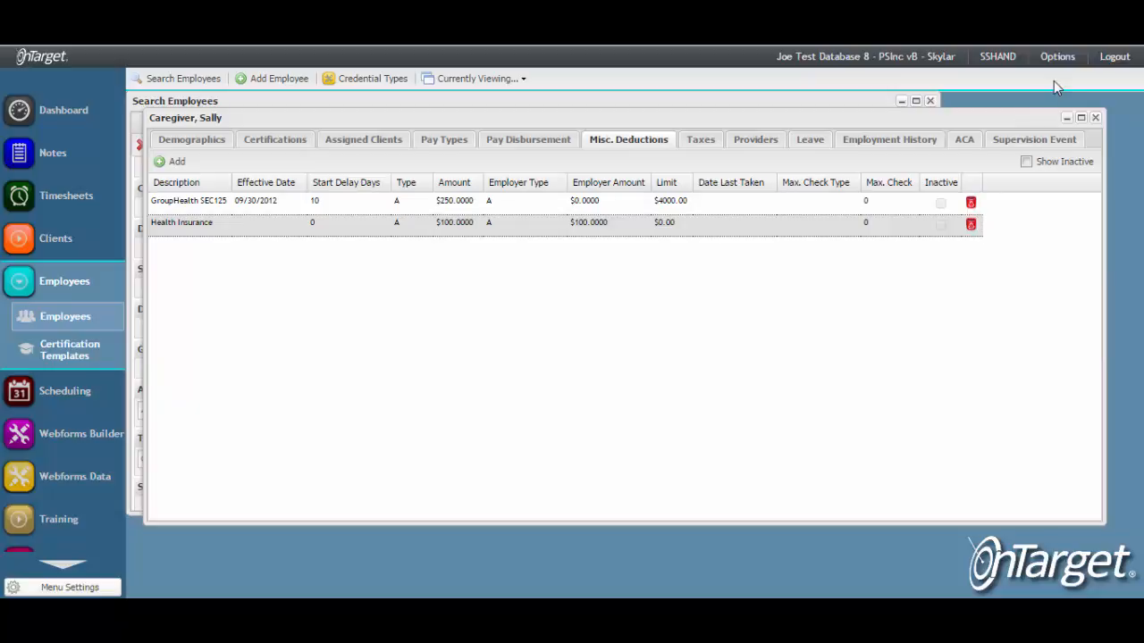
Step: Show the available support options
{"action": "left_click", "coordinate": [1057, 56]}
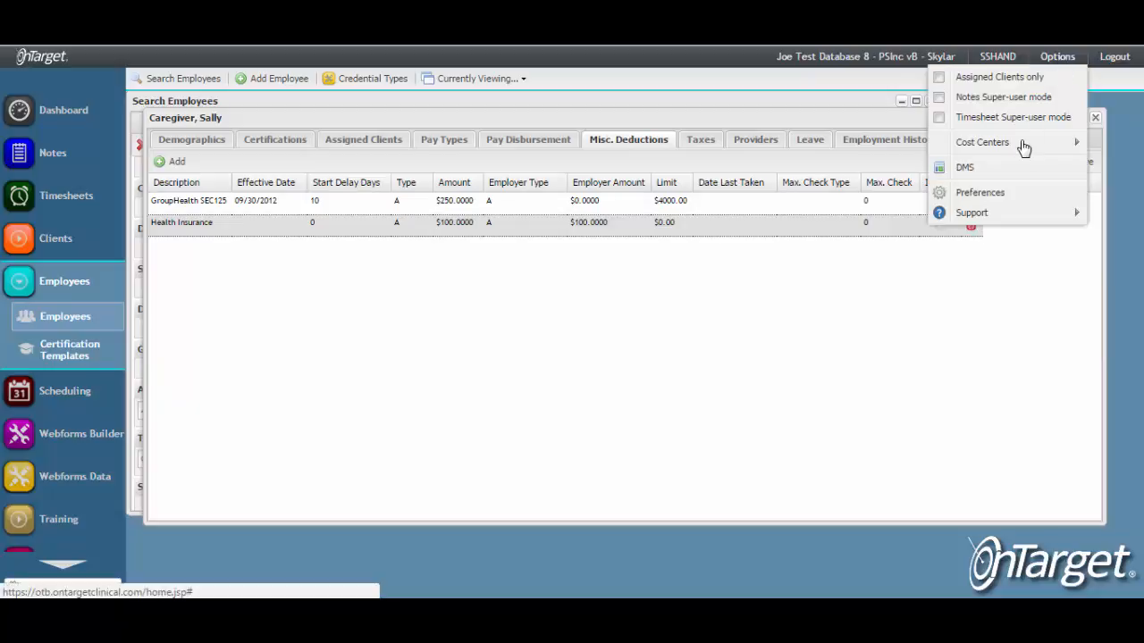
{"action": "mouse_move", "coordinate": [1022, 217]}
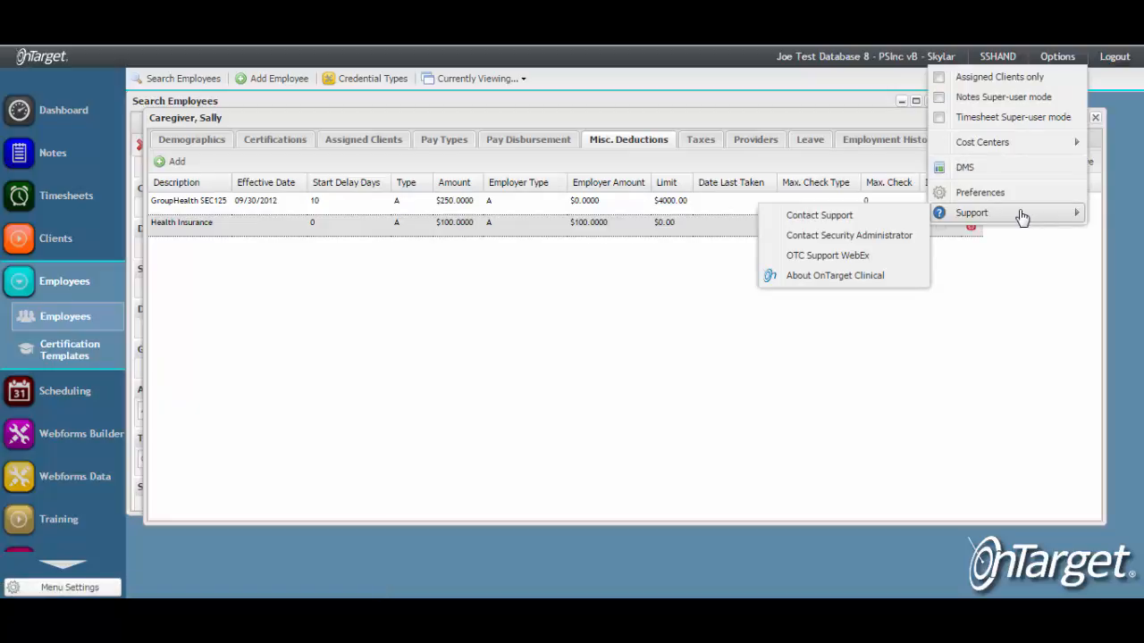